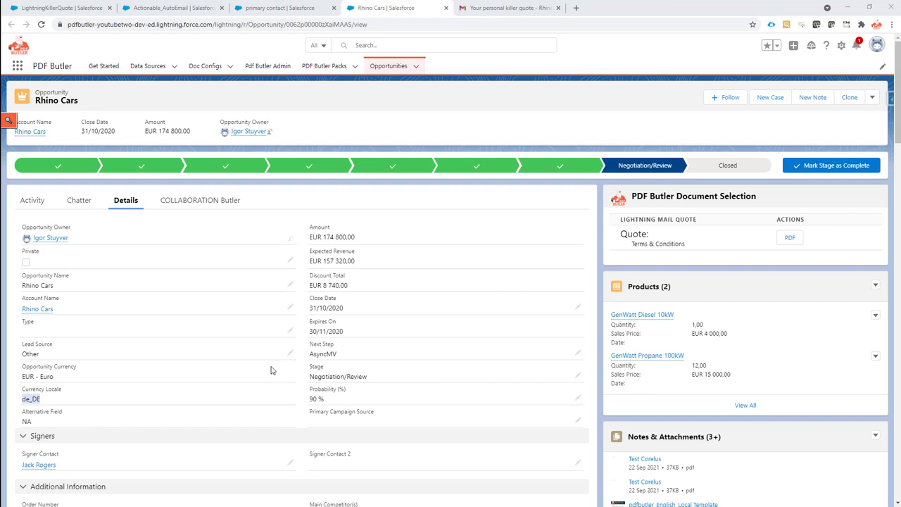
Highlight de_DE as the Rhino Cars opportunity's Currency Locale value.
{"action": "left_click", "coordinate": [58, 399]}
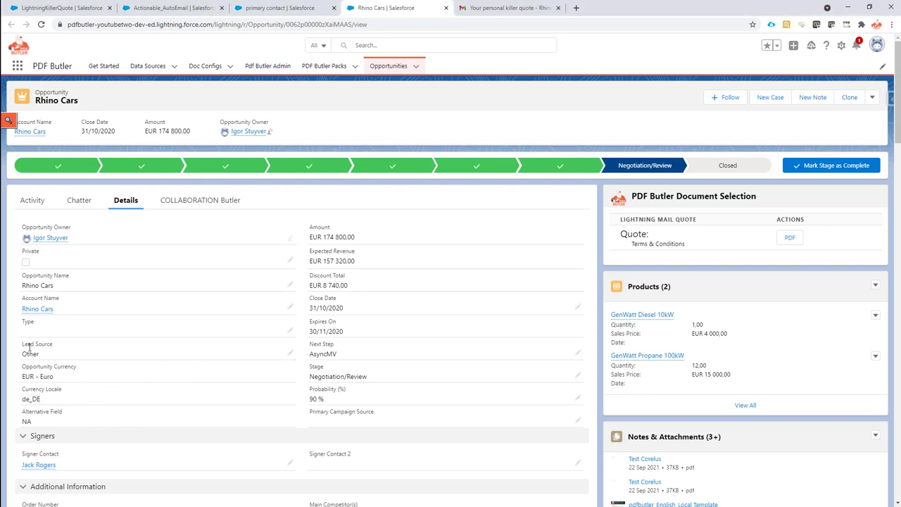
{"action": "left_click_drag", "start_coordinate": [43, 399], "coordinate": [23, 399]}
Open LightningKillerQuote_de from the Email Templates list and highlight its German body and _de suffix.
{"action": "left_click", "coordinate": [62, 10]}
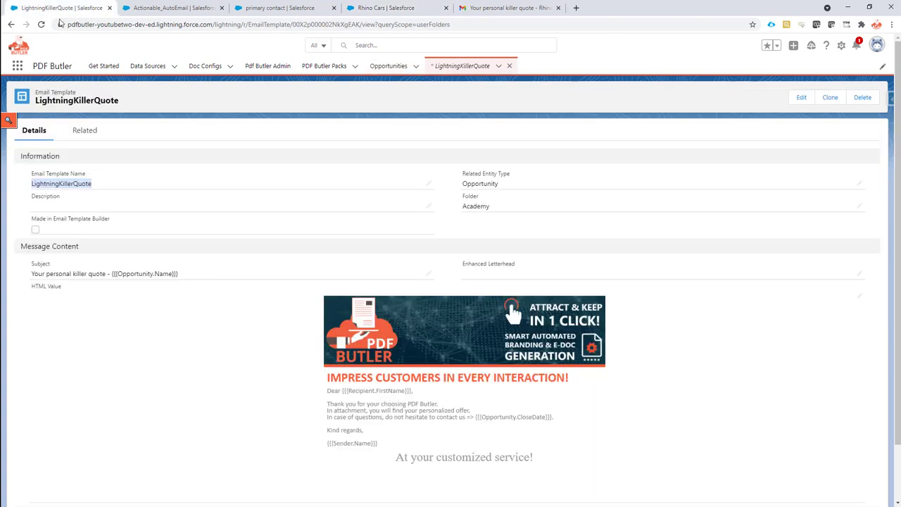
{"action": "left_click", "coordinate": [471, 66]}
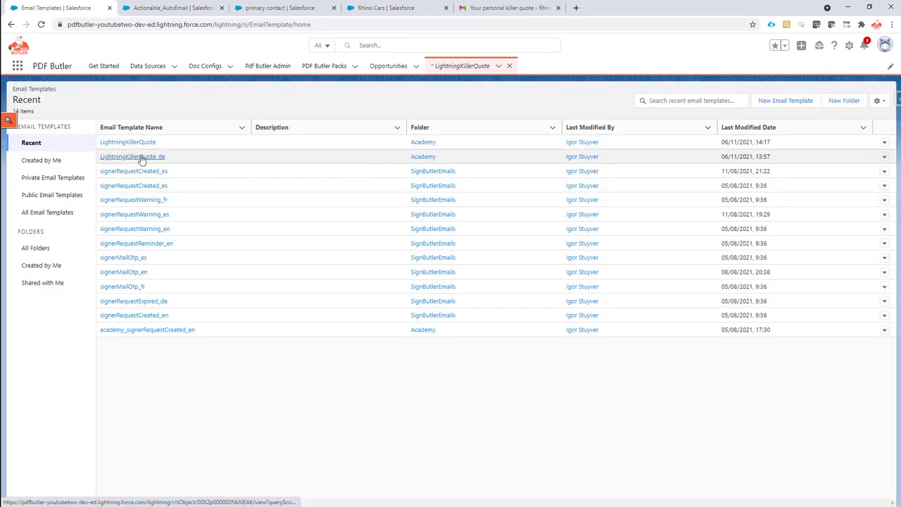
{"action": "left_click", "coordinate": [134, 156]}
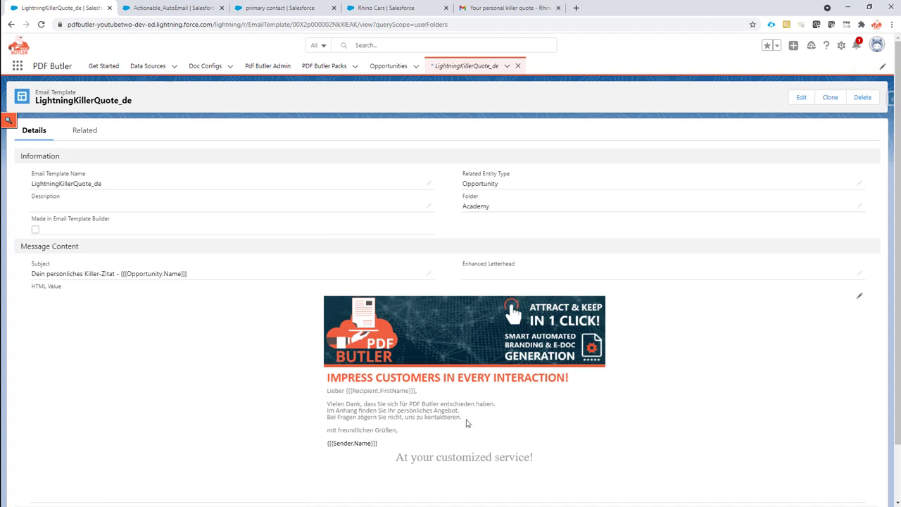
{"action": "left_click_drag", "start_coordinate": [333, 403], "coordinate": [418, 419]}
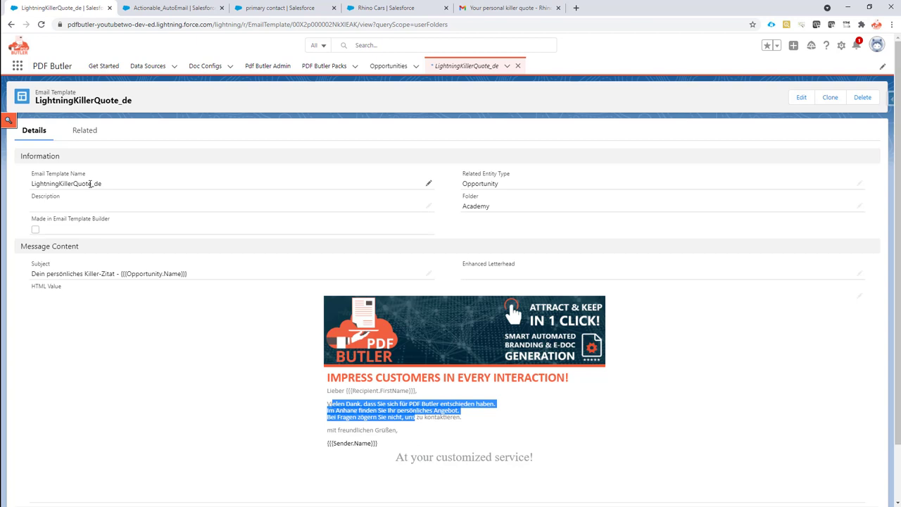
{"action": "left_click_drag", "start_coordinate": [92, 183], "coordinate": [102, 183]}
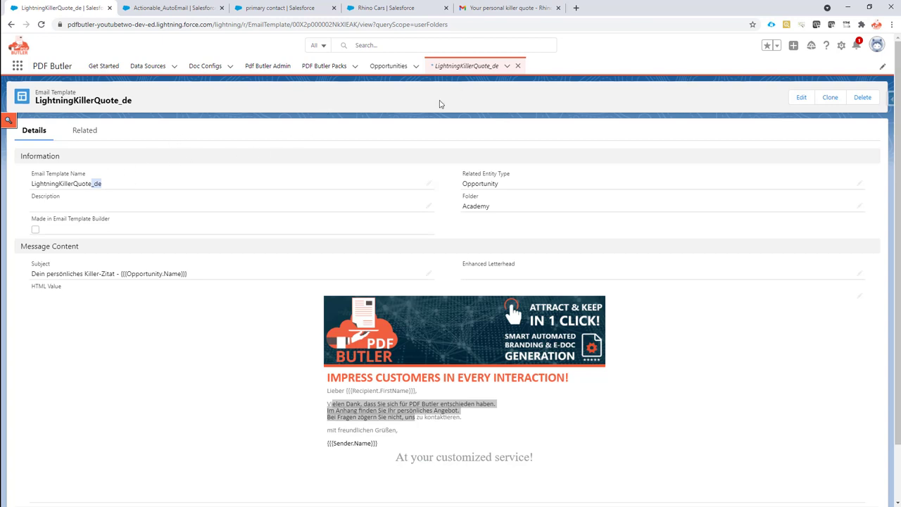
Compare the LightningKillerQuote and LightningKillerQuote_de names in recent templates, then return to Rhino Cars.
{"action": "left_click", "coordinate": [467, 69]}
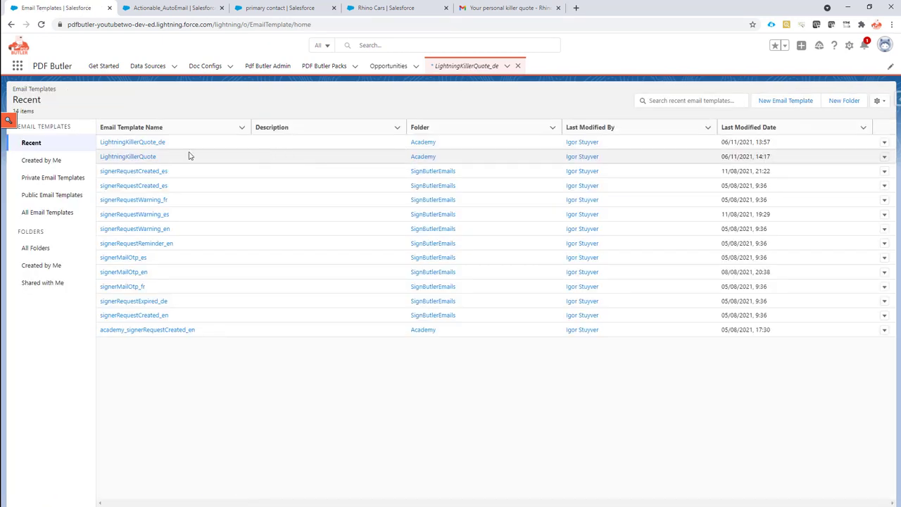
{"action": "left_click_drag", "start_coordinate": [158, 156], "coordinate": [100, 159]}
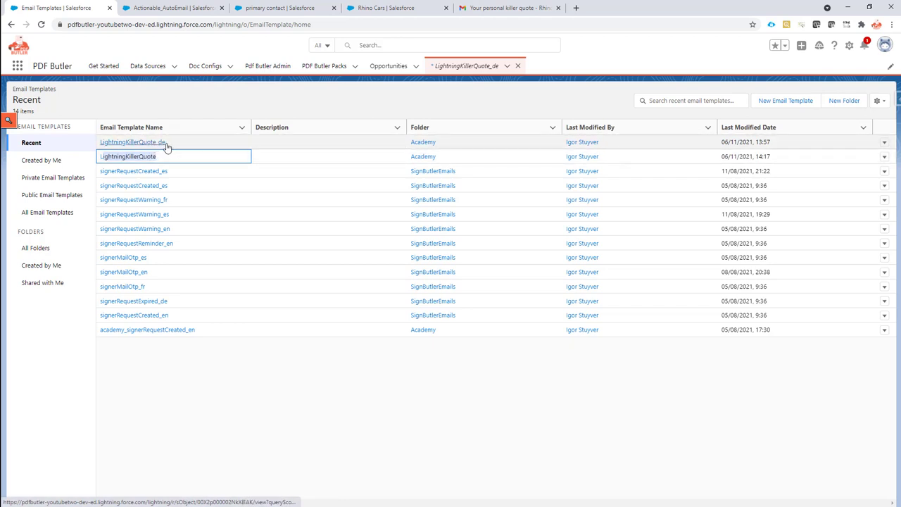
{"action": "left_click", "coordinate": [174, 146]}
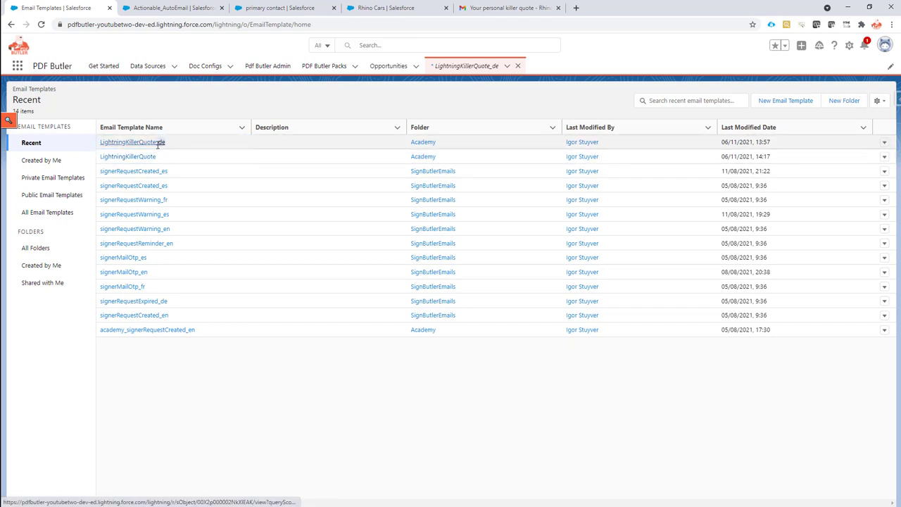
{"action": "left_click", "coordinate": [158, 145]}
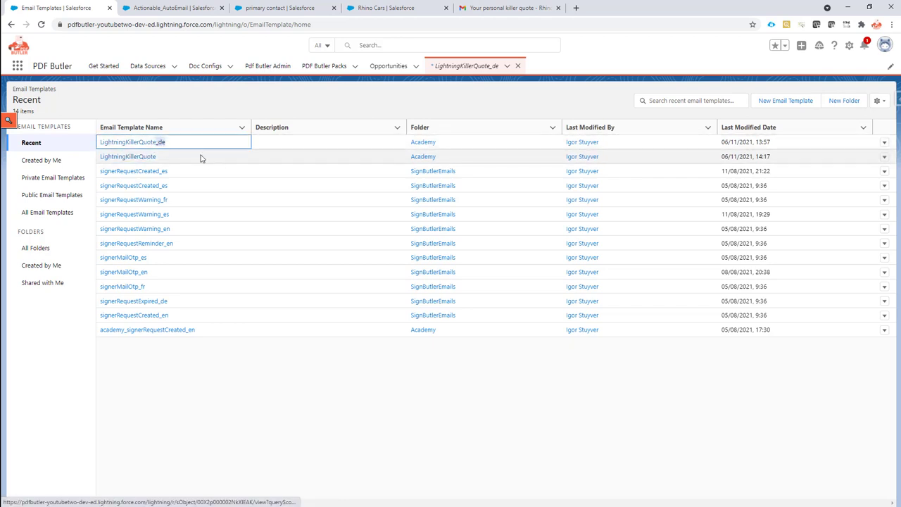
{"action": "left_click", "coordinate": [378, 10]}
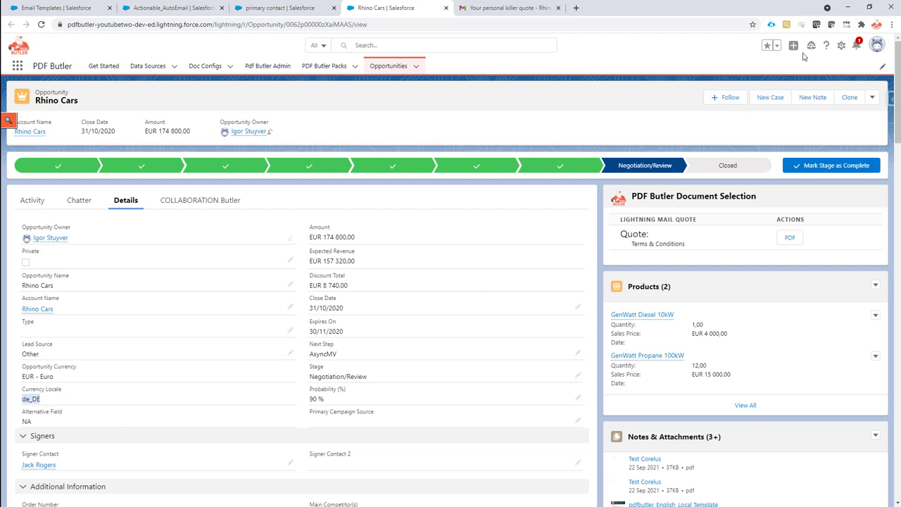
Confirm Actionable_AutoEmail's Email Template Unique Name is LightningKillerQuote, then go to the Opportunity Record Page editor.
{"action": "left_click", "coordinate": [842, 46]}
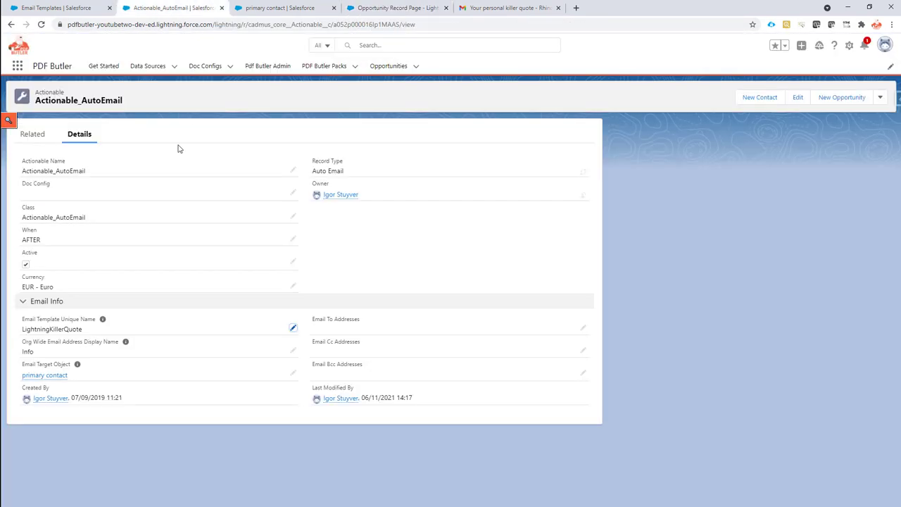
{"action": "left_click_drag", "start_coordinate": [86, 332], "coordinate": [23, 329]}
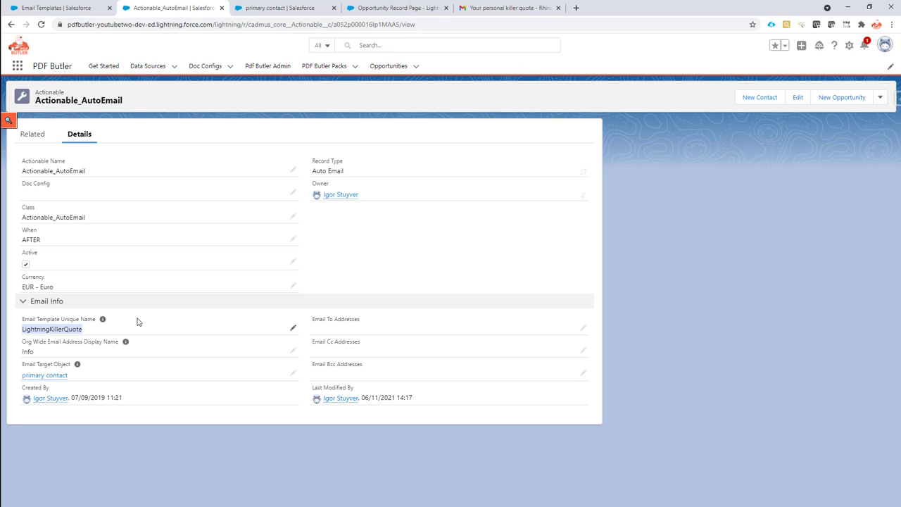
{"action": "left_click", "coordinate": [398, 8]}
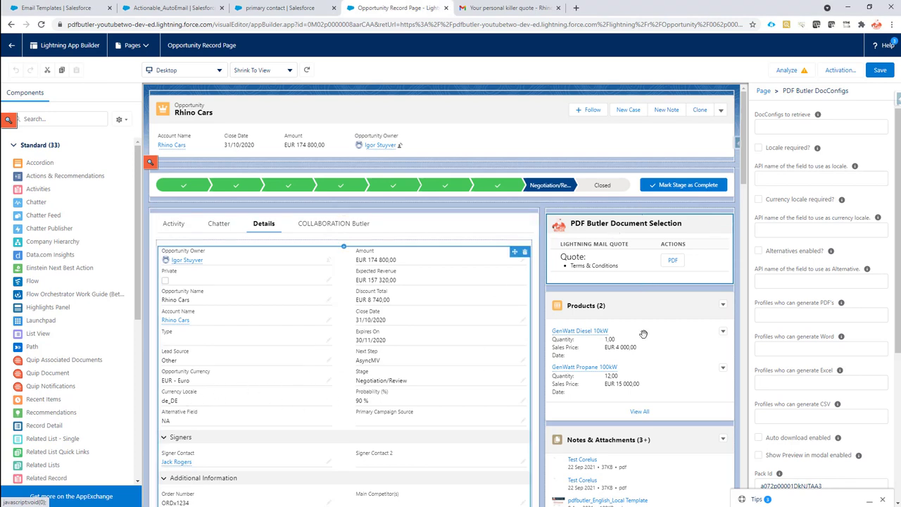
Paste Currency_Locale__c as PDF Butler's locale field API name, save the page, and go back.
{"action": "left_click", "coordinate": [801, 179]}
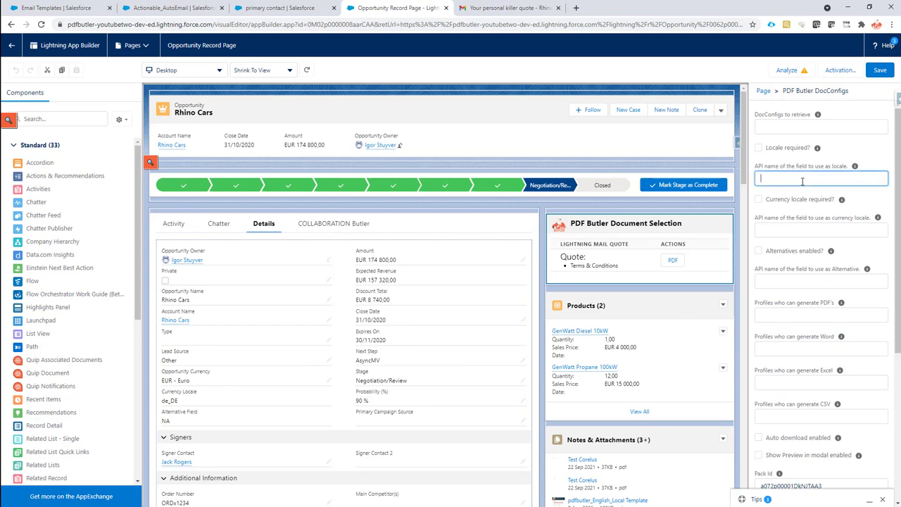
{"action": "type", "text": "Currency_Locale__c"}
{"action": "left_click_drag", "start_coordinate": [814, 178], "coordinate": [760, 178]}
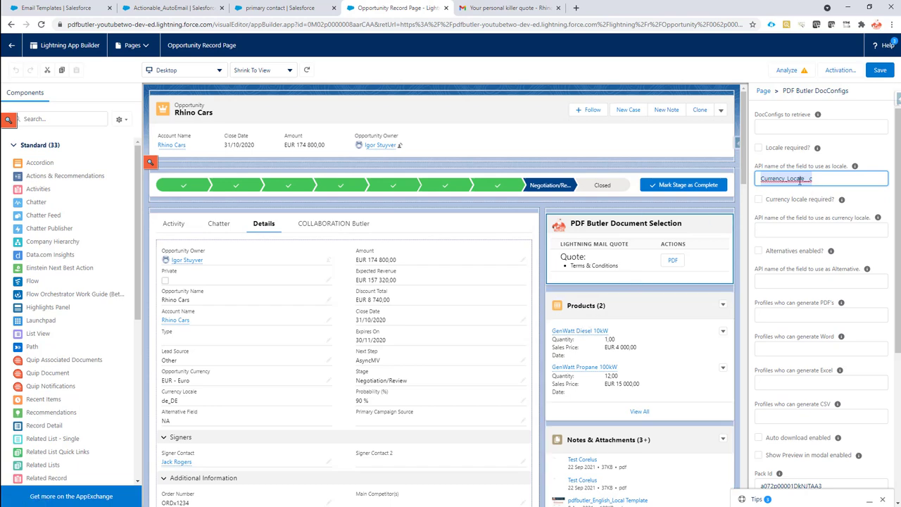
{"action": "left_click", "coordinate": [880, 70]}
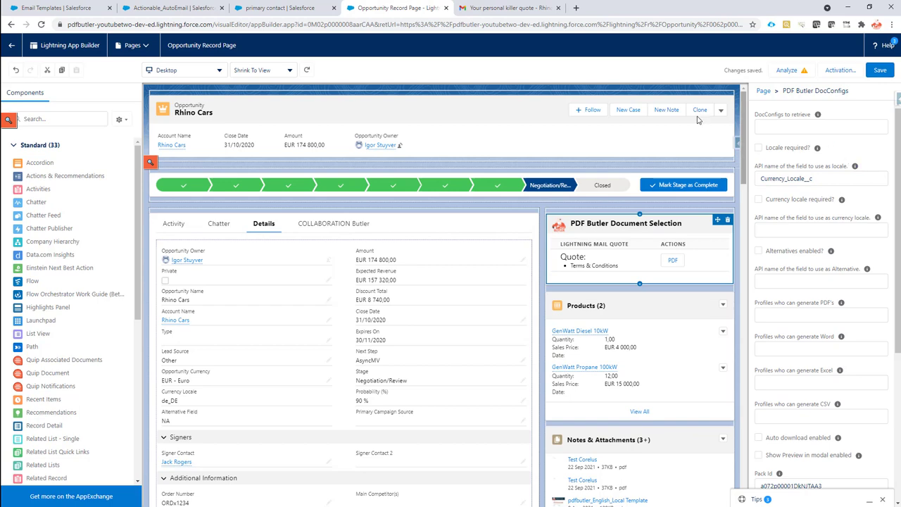
{"action": "left_click", "coordinate": [12, 45]}
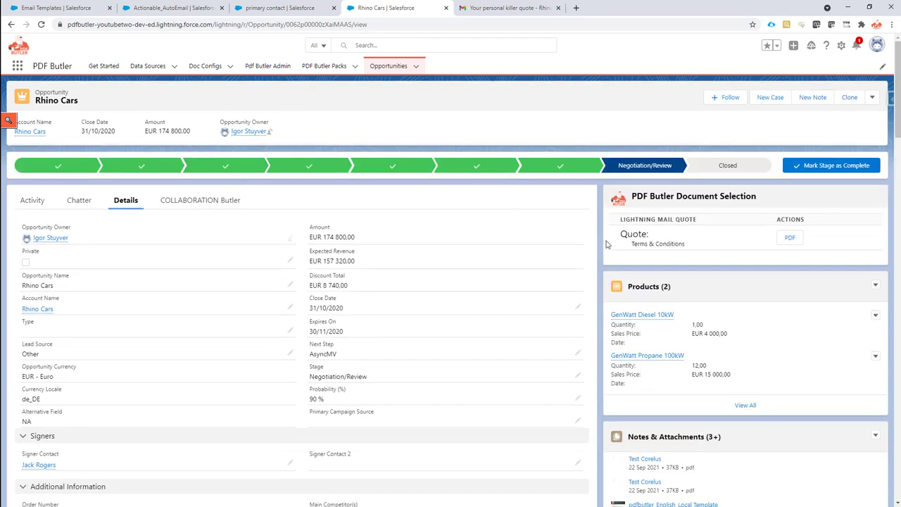
Send the Rhino Cars quote email via the Quote PDF action in PDF Butler Document Selection.
{"action": "left_click", "coordinate": [790, 237]}
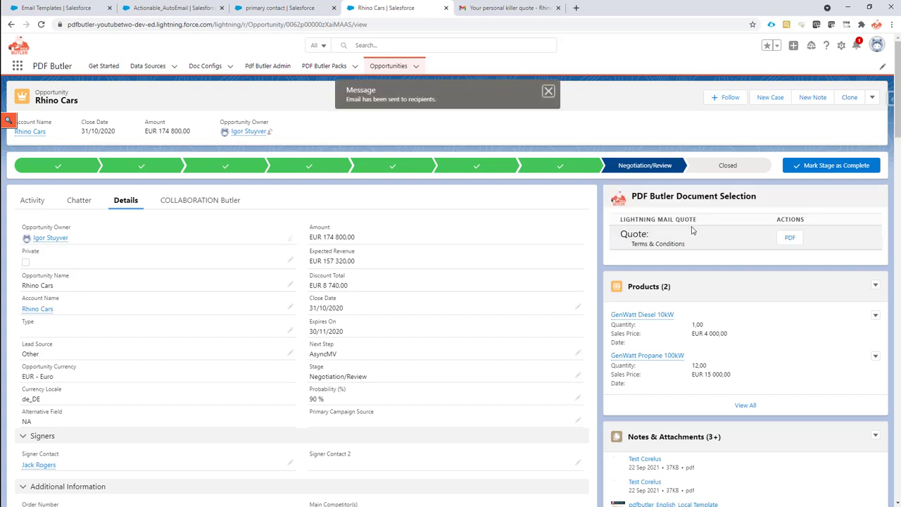
{"action": "left_click", "coordinate": [511, 8]}
Open 'Dein persönliches Killer-Zitat - Rhino Cars' in the Gmail inbox and highlight its German subject and body.
{"action": "left_click", "coordinate": [54, 94]}
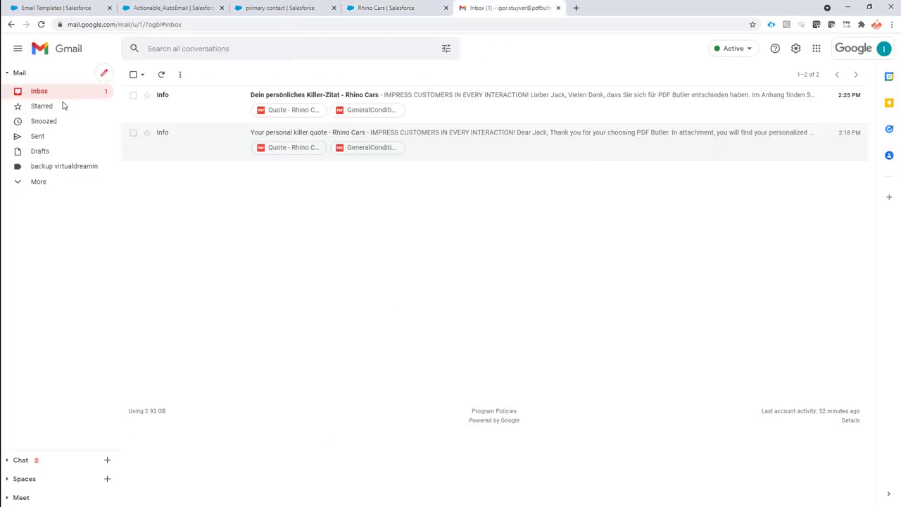
{"action": "left_click", "coordinate": [199, 99]}
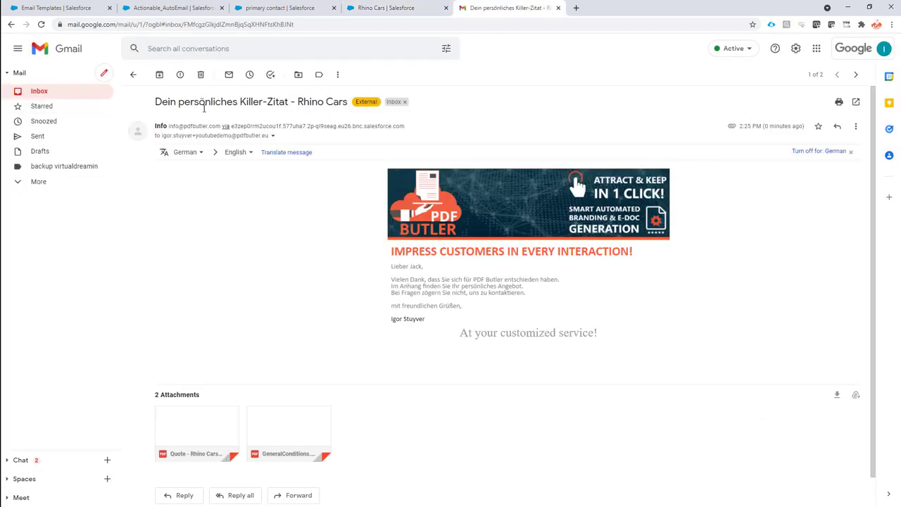
{"action": "left_click_drag", "start_coordinate": [156, 102], "coordinate": [279, 102]}
{"action": "left_click_drag", "start_coordinate": [405, 279], "coordinate": [458, 300]}
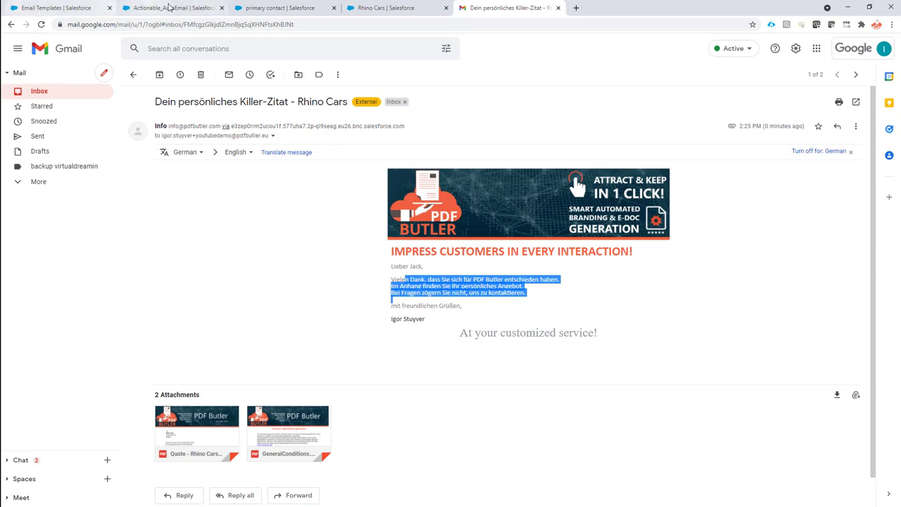
{"action": "left_click", "coordinate": [70, 8]}
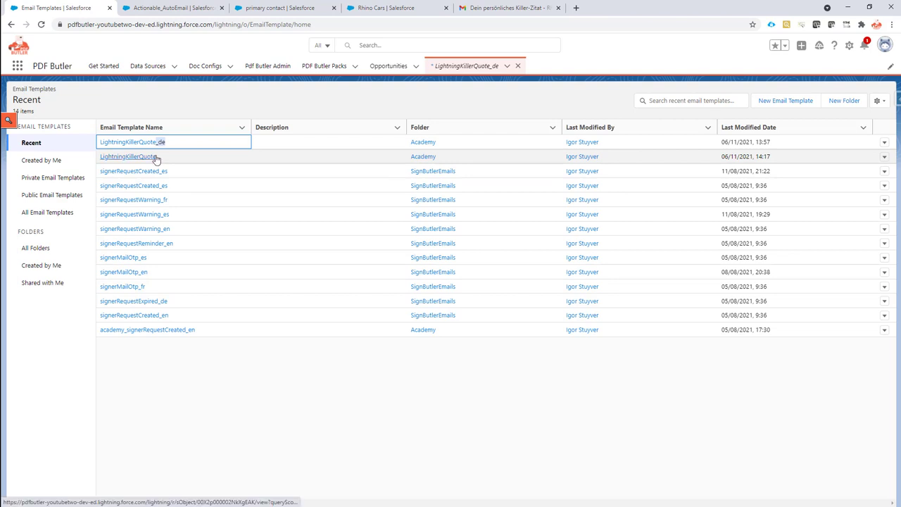
{"action": "left_click", "coordinate": [100, 155]}
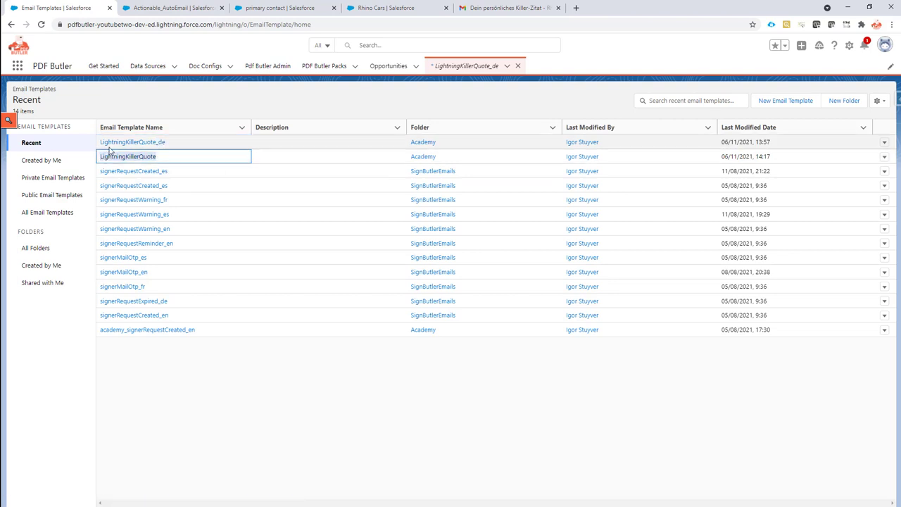
{"action": "left_click", "coordinate": [159, 143]}
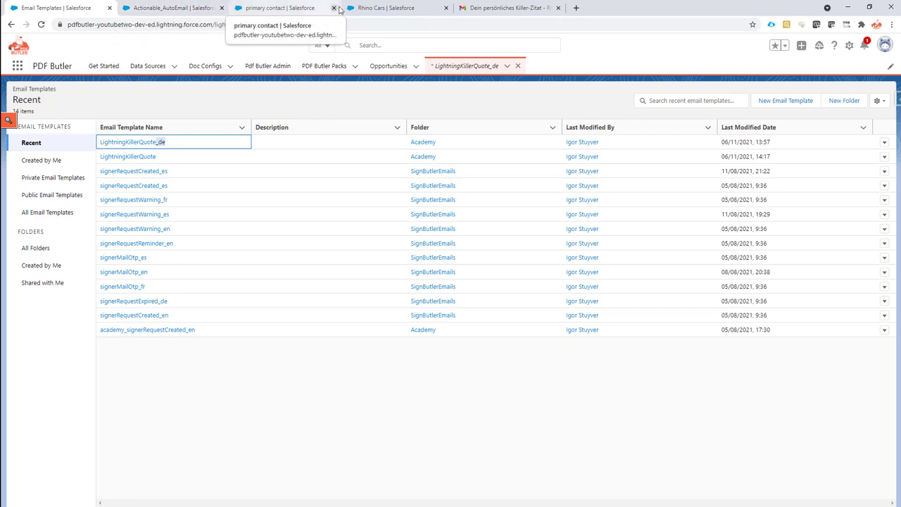
{"action": "left_click", "coordinate": [374, 8]}
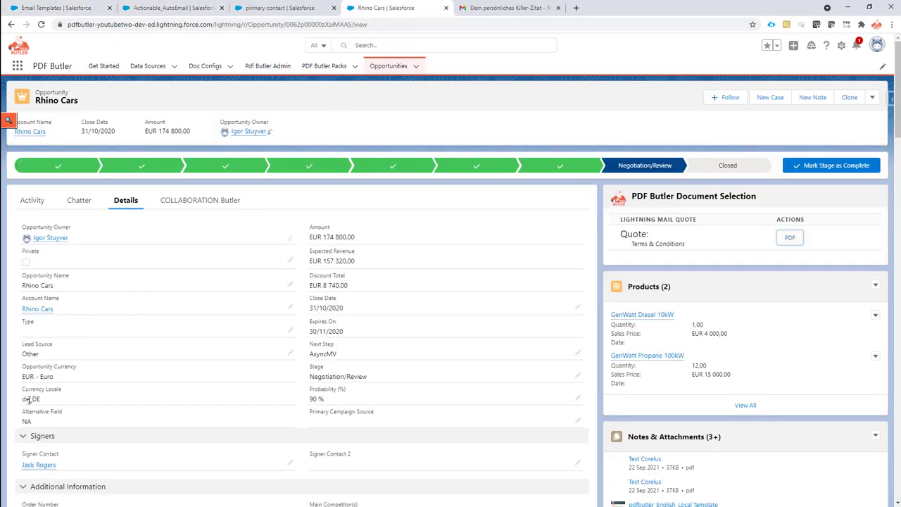
{"action": "left_click_drag", "start_coordinate": [31, 399], "coordinate": [22, 400]}
{"action": "left_click", "coordinate": [48, 8]}
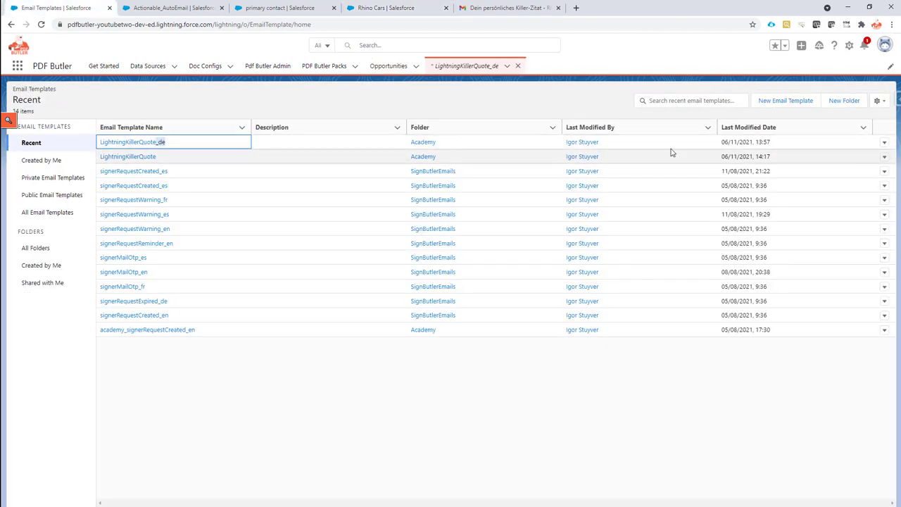
Edit the LightningKillerQuote_de template's Email Template Name to LightningKillerQuote_de_DE and save.
{"action": "left_click", "coordinate": [885, 144]}
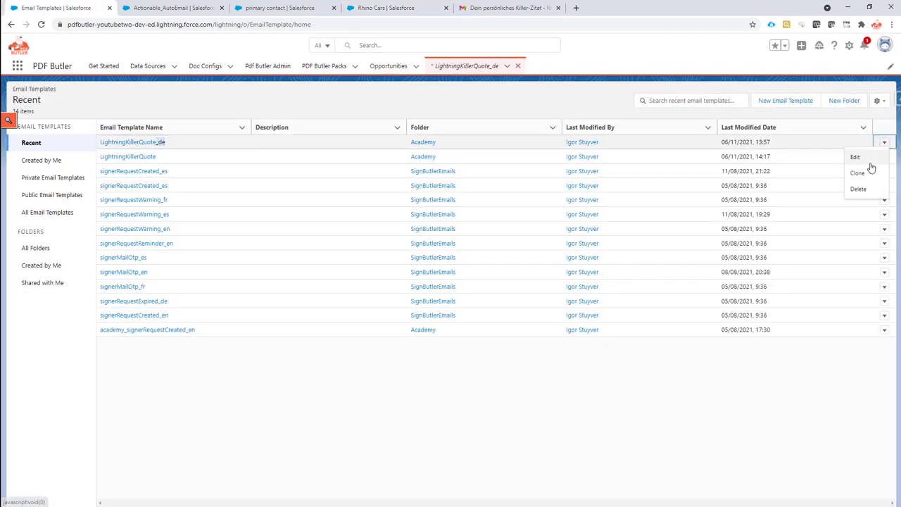
{"action": "left_click", "coordinate": [865, 157]}
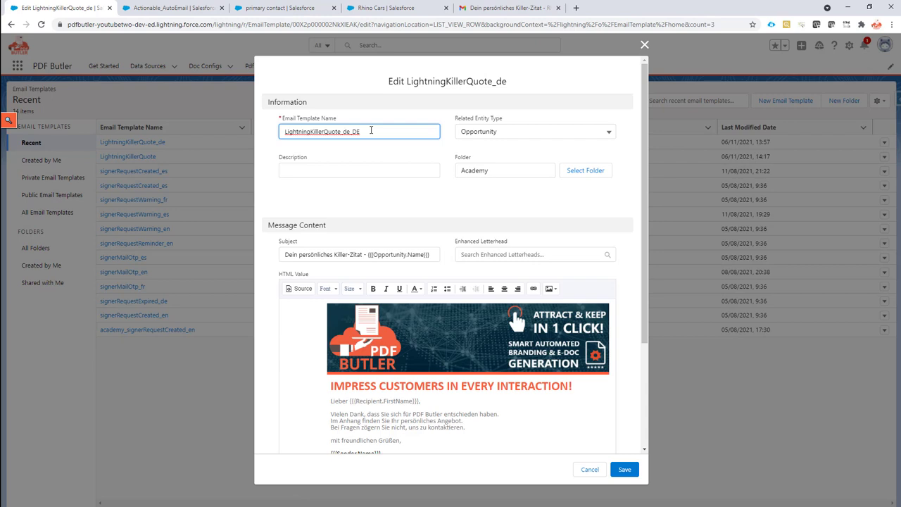
{"action": "left_click_drag", "start_coordinate": [360, 131], "coordinate": [344, 132]}
{"action": "left_click", "coordinate": [363, 133]}
{"action": "left_click_drag", "start_coordinate": [346, 134], "coordinate": [381, 127]}
{"action": "left_click", "coordinate": [624, 469]}
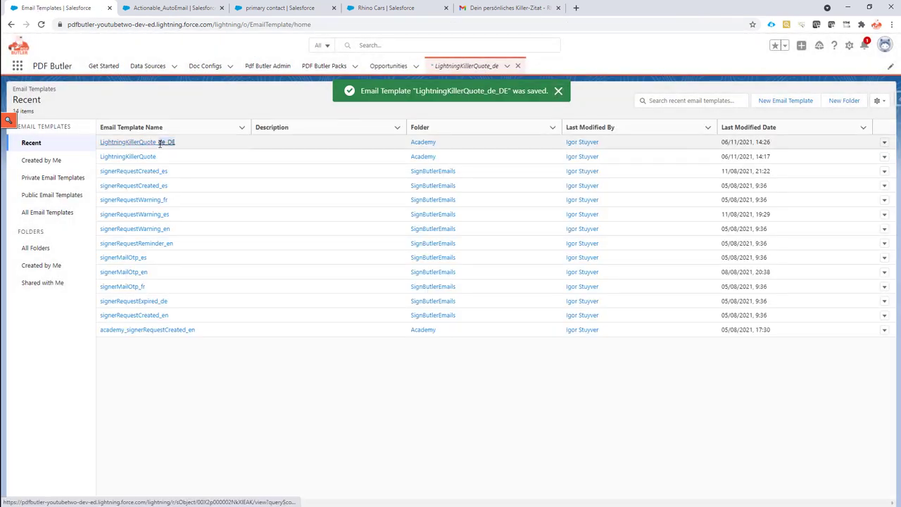
{"action": "left_click_drag", "start_coordinate": [160, 143], "coordinate": [176, 143]}
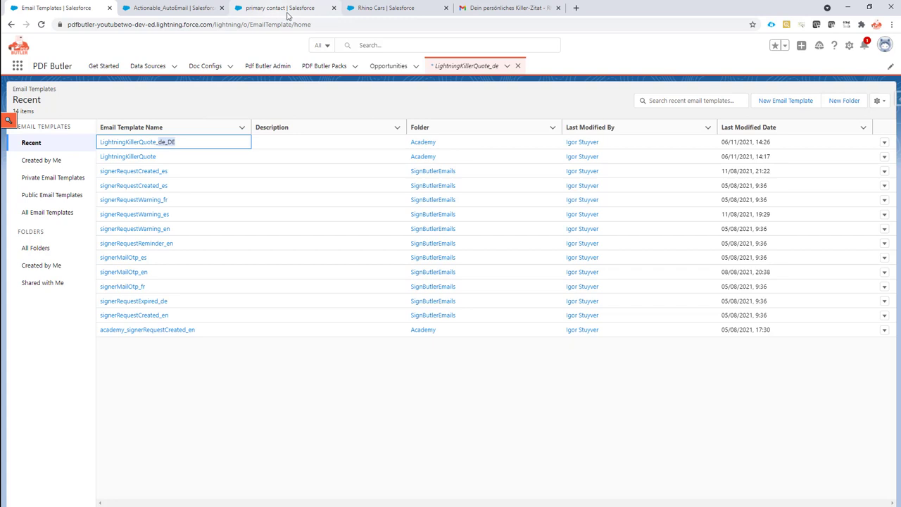
On Rhino Cars, with Currency Locale de_DE, resend the quote email through the Quote PDF action.
{"action": "left_click", "coordinate": [392, 10]}
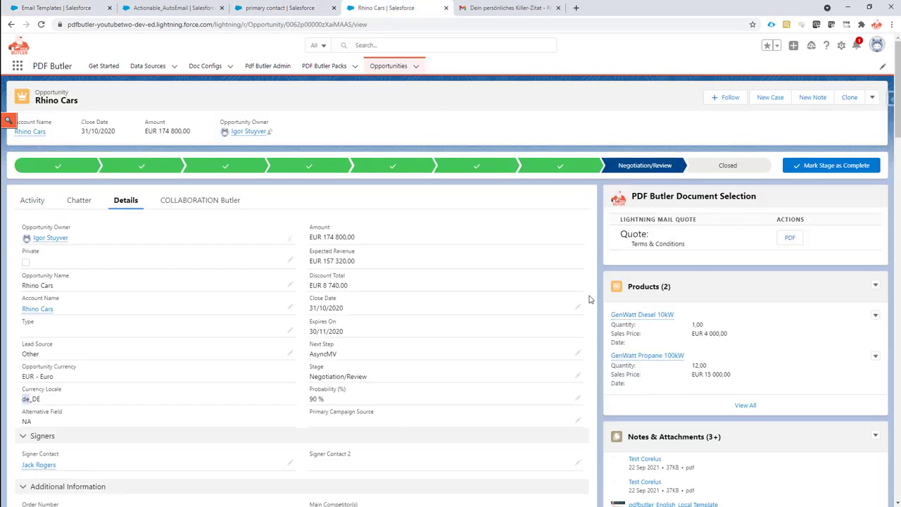
{"action": "left_click_drag", "start_coordinate": [40, 399], "coordinate": [21, 399]}
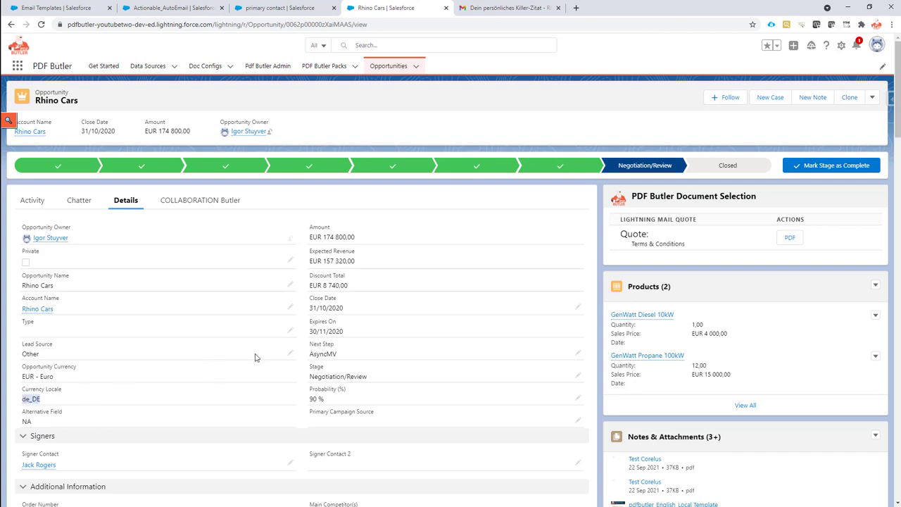
{"action": "left_click", "coordinate": [788, 240]}
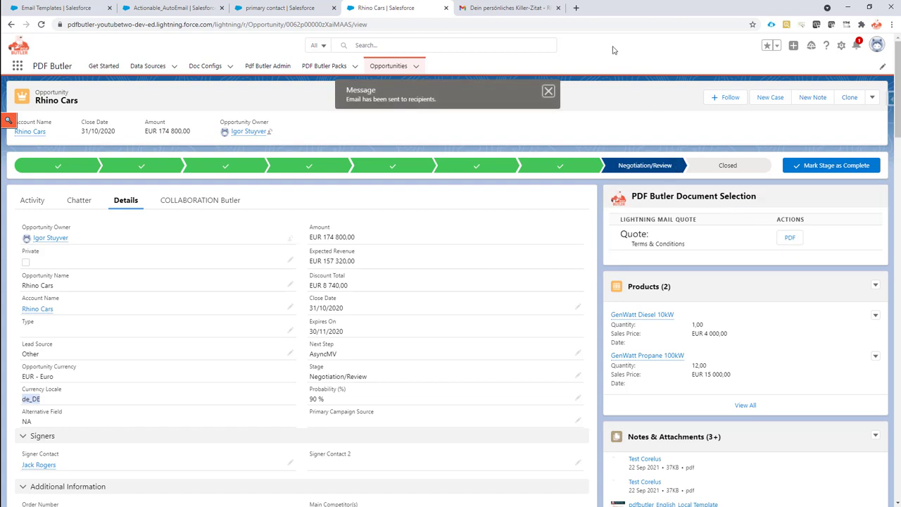
Open the Killer-Zitat conversation in the Gmail inbox and expand the newest message's trimmed body.
{"action": "left_click", "coordinate": [514, 10]}
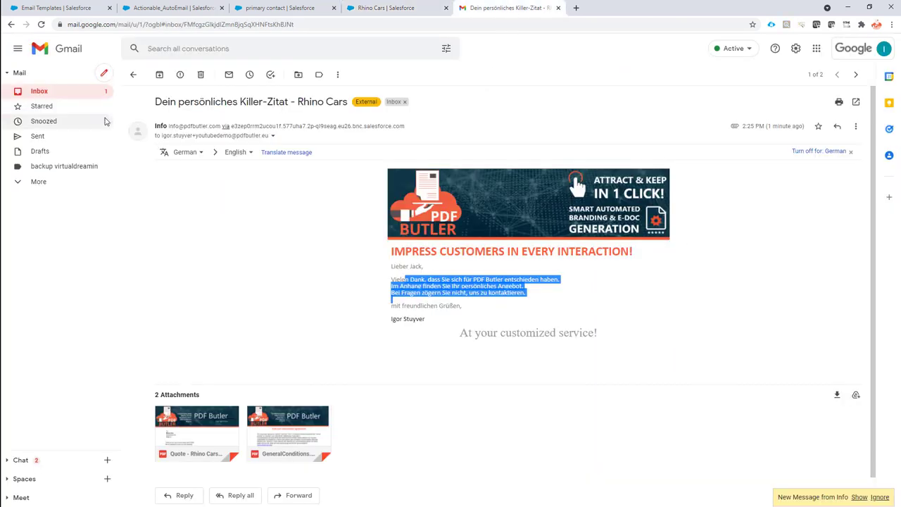
{"action": "left_click", "coordinate": [52, 94]}
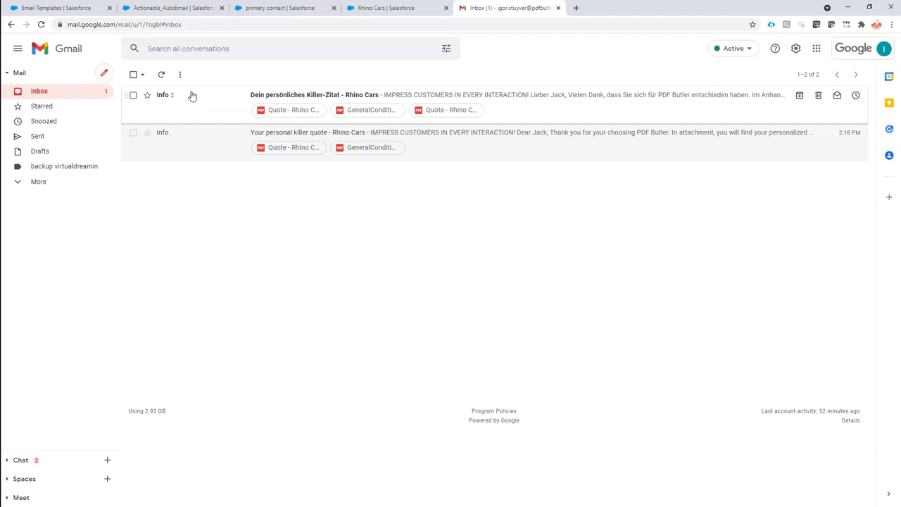
{"action": "left_click", "coordinate": [251, 97]}
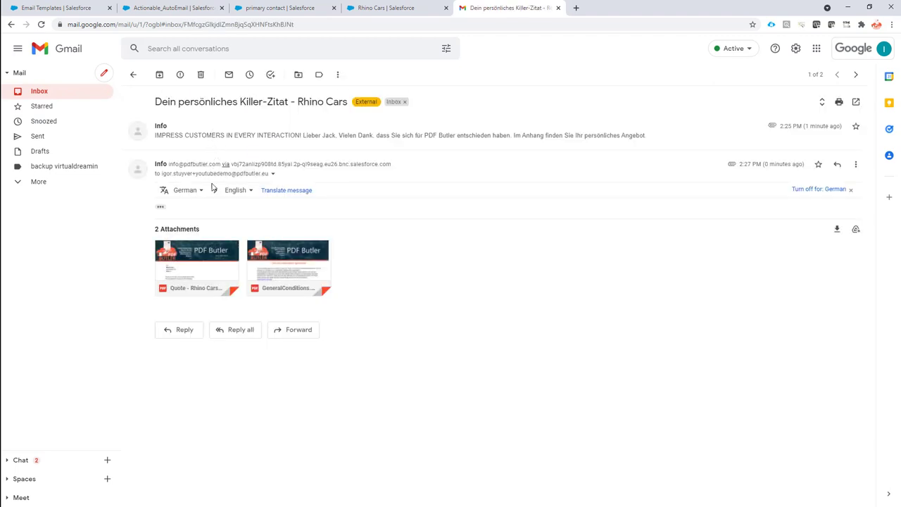
{"action": "left_click", "coordinate": [161, 207]}
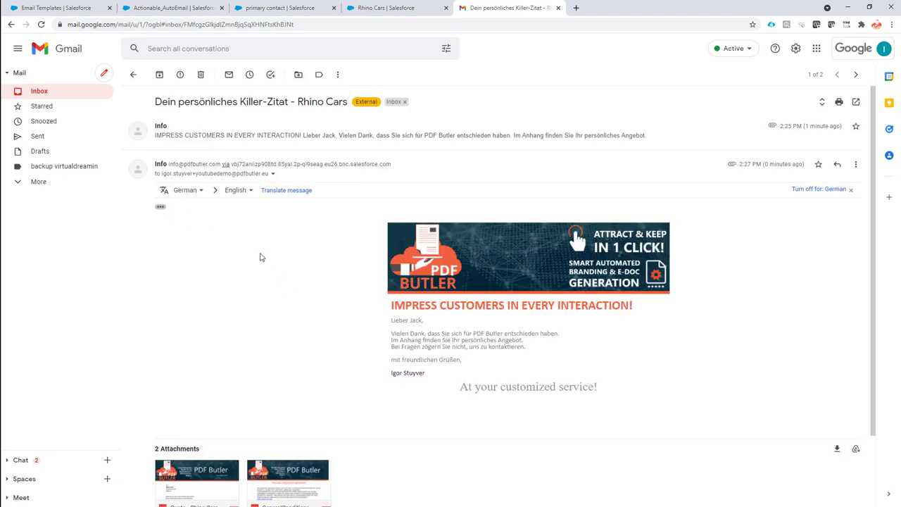